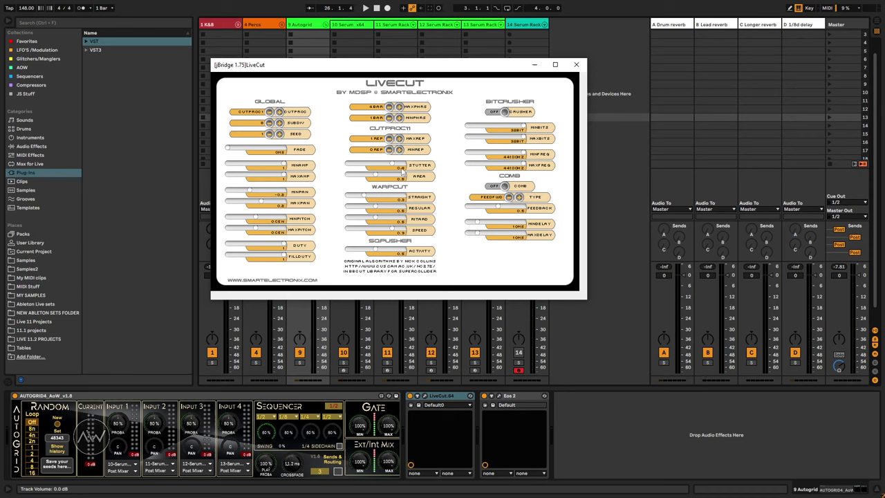
- Search the plug-ins for 'livecut' and add the VST3 Livecut to the Autogrid track's chain
click(88, 50)
click(103, 23)
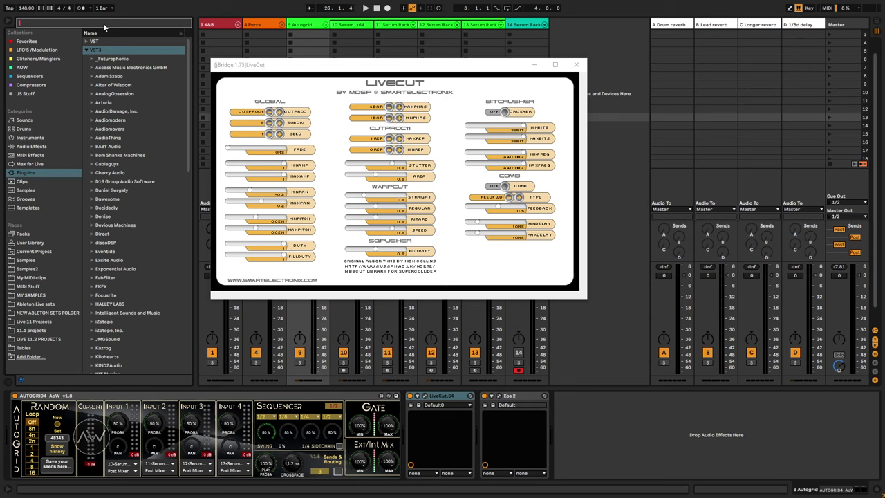
text(livecut)
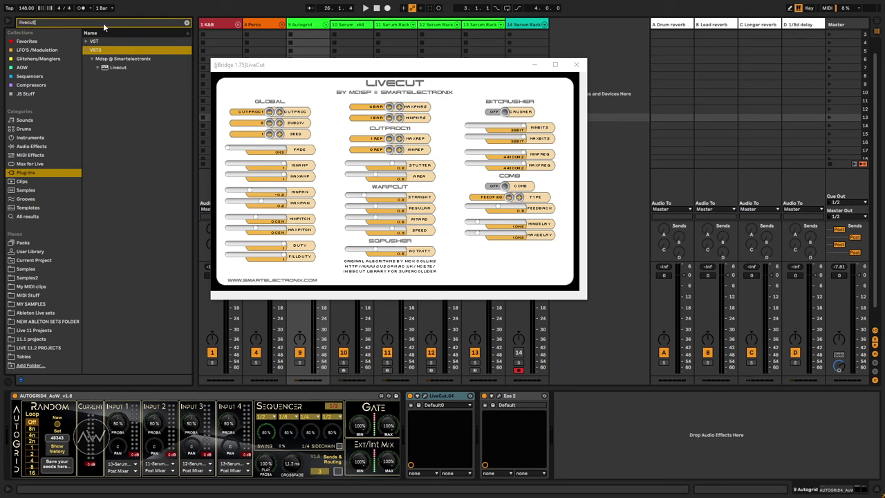
drag(112, 67, 482, 420)
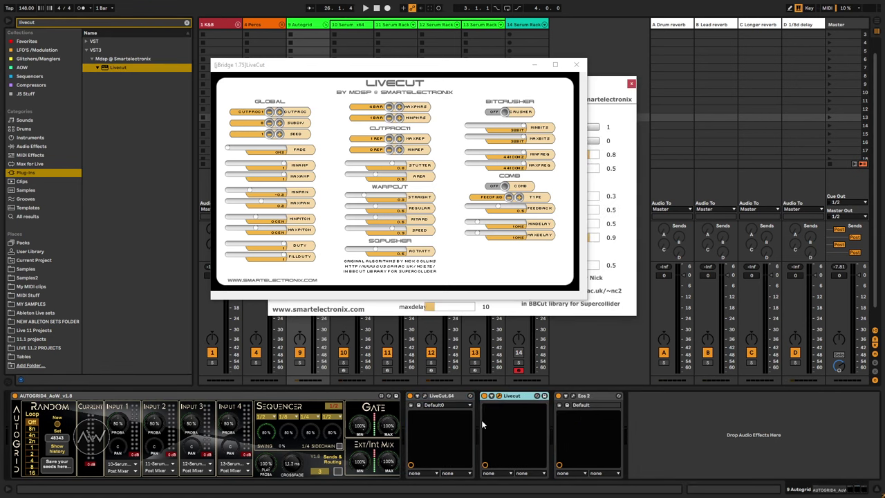
- Close the old jBridge LiveCut window, reposition the Livecut window, and select LiveCut.64
click(576, 64)
drag(573, 87, 513, 75)
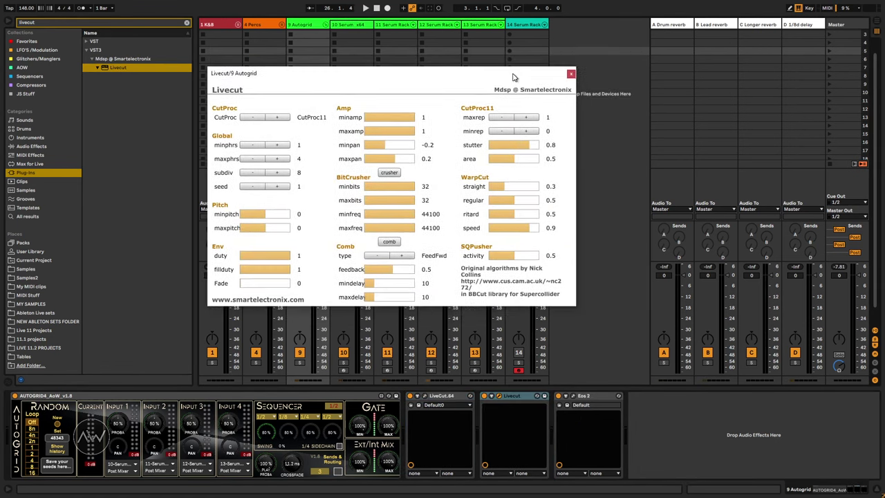
click(446, 396)
- Delete the old LiveCut.64 device from the Autogrid chain
key(Delete)
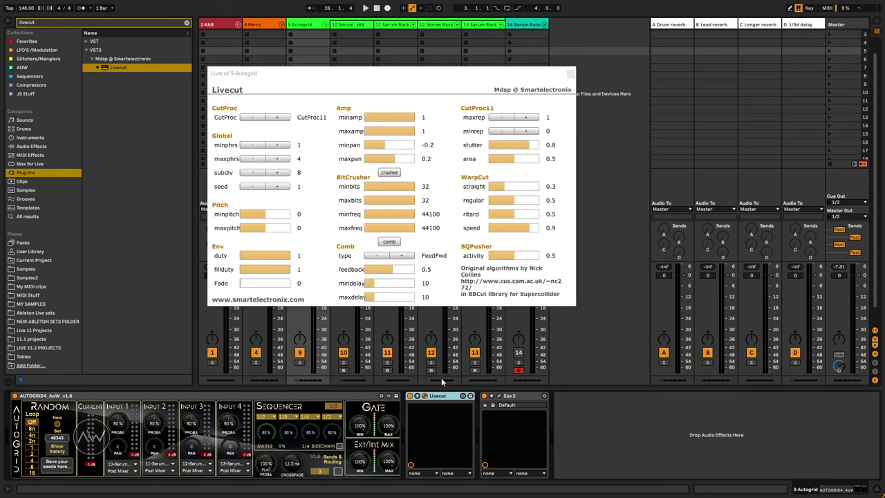
- Move the Livecut window to the upper right, clear the 'livecut' search, and start playback
drag(249, 79, 549, 34)
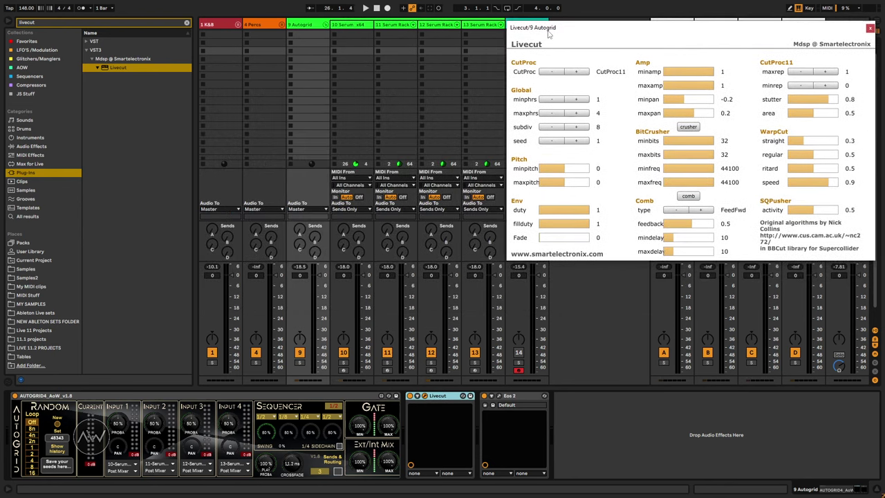
key(ctrl+f)
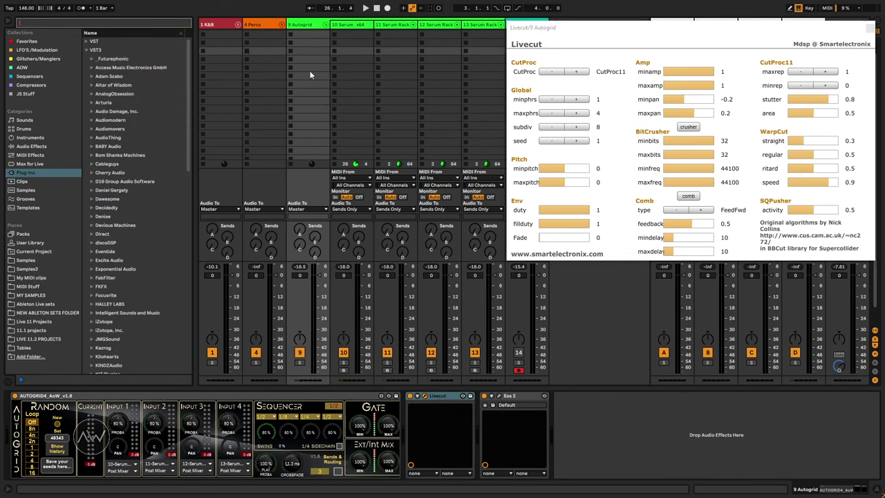
click(289, 72)
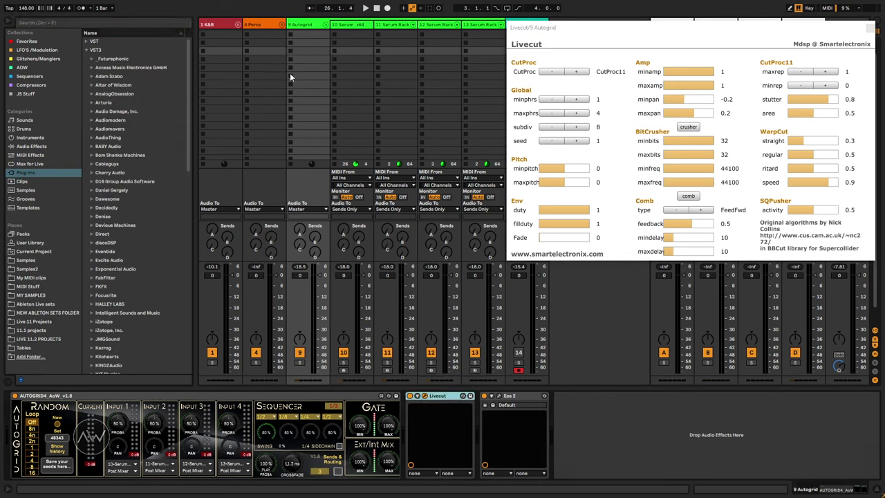
key(space)
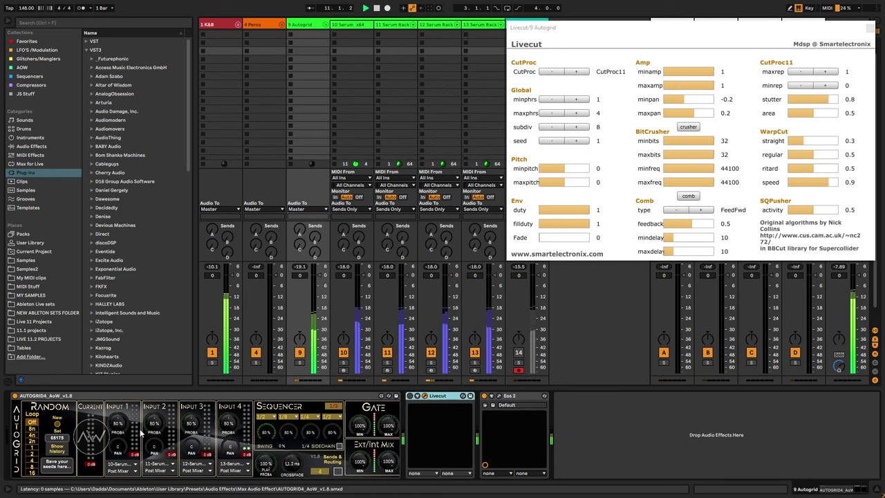
- Set Autogrid's Input 4 probability to 53 % and Input 3 to 86 %, then enable Livecut
click(228, 433)
drag(228, 433, 228, 459)
drag(191, 430, 191, 416)
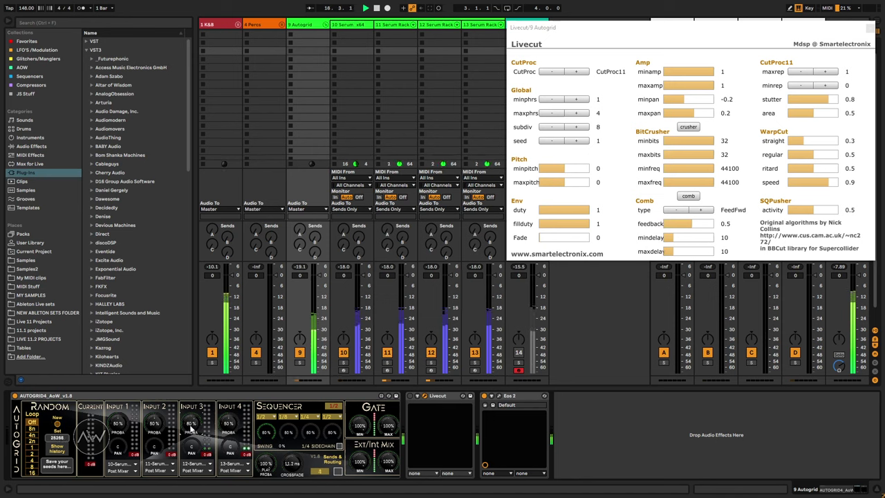
click(408, 396)
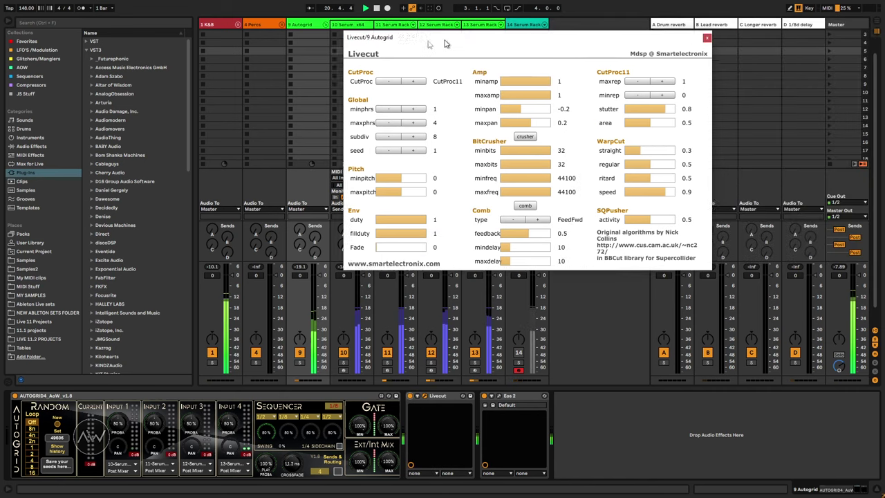
- Widen Livecut's pan range to -1…1 and drop the minimum pitch to -2400
drag(445, 43, 401, 46)
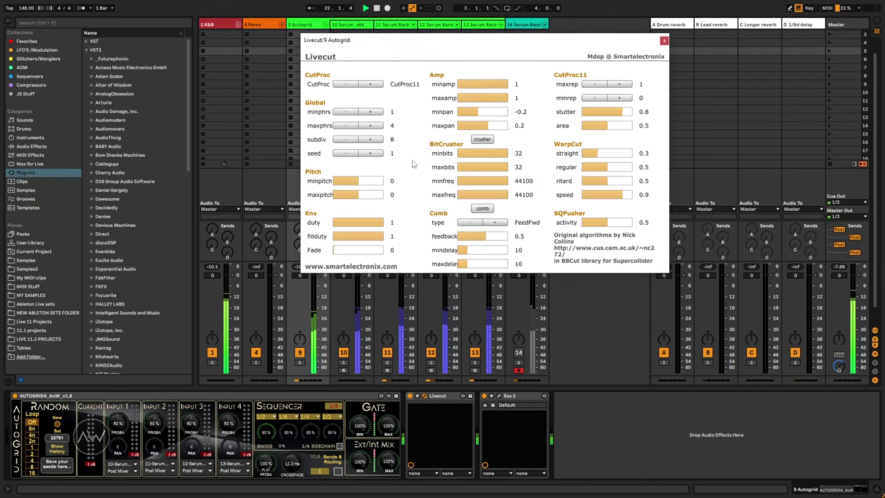
drag(477, 111, 453, 113)
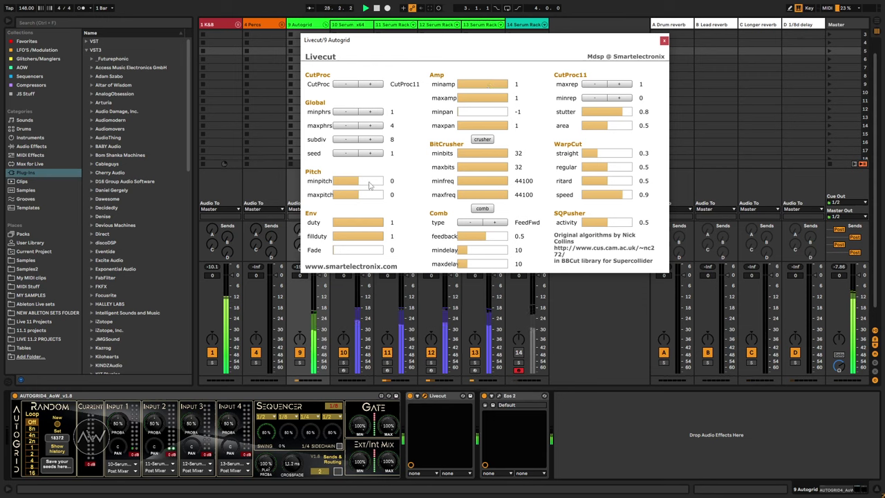
drag(372, 183, 385, 196)
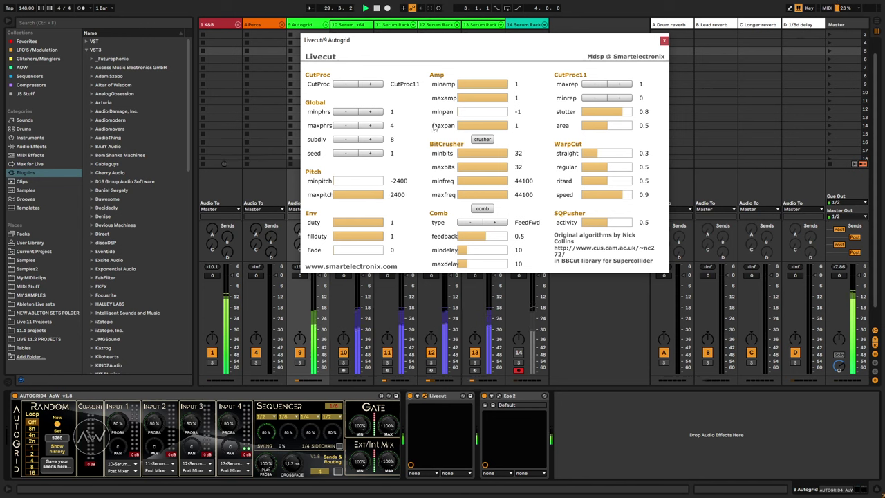
- Switch CutProc to WarpCut, set minimum pitch to -622.222, and raise Fade to 11.9022
click(430, 401)
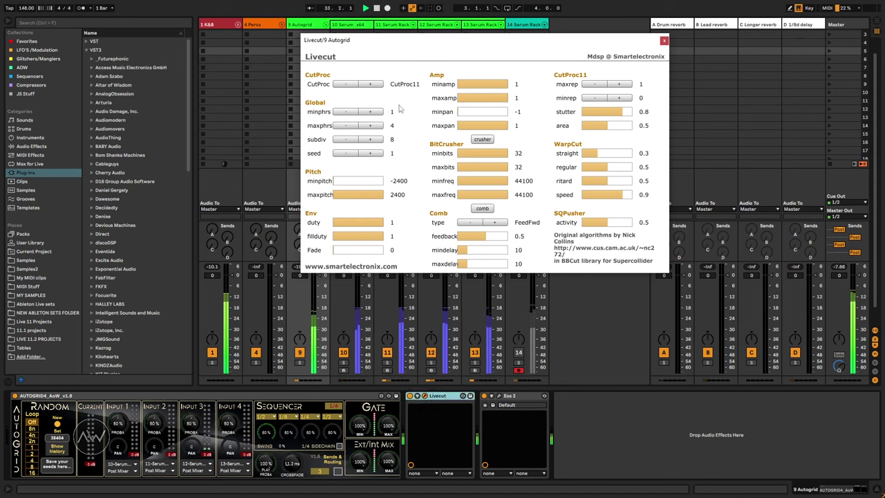
click(370, 84)
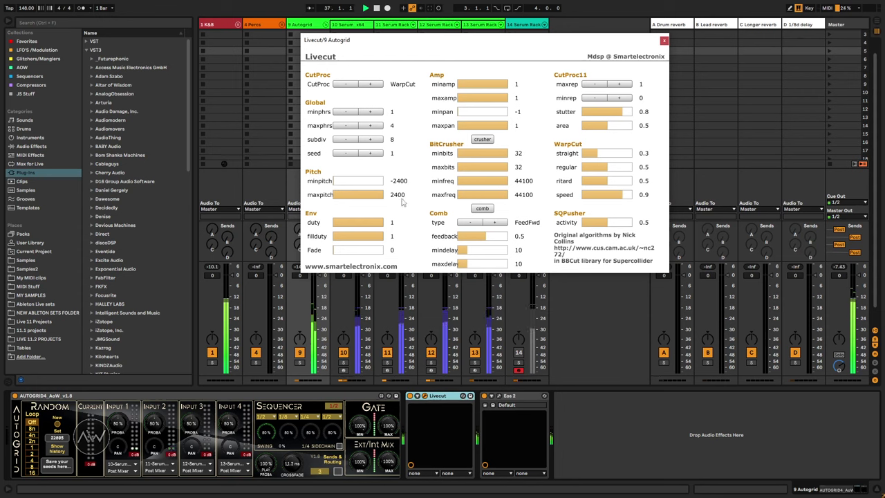
mouse_move(362, 184)
mouse_down()
mouse_move(351, 182)
mouse_move(357, 195)
mouse_move(372, 195)
mouse_move(365, 220)
mouse_move(369, 200)
mouse_up()
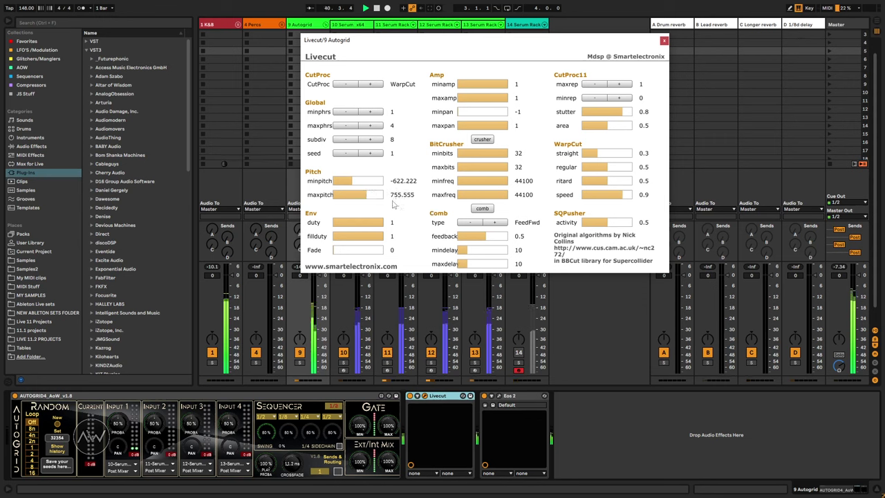
drag(351, 253, 365, 256)
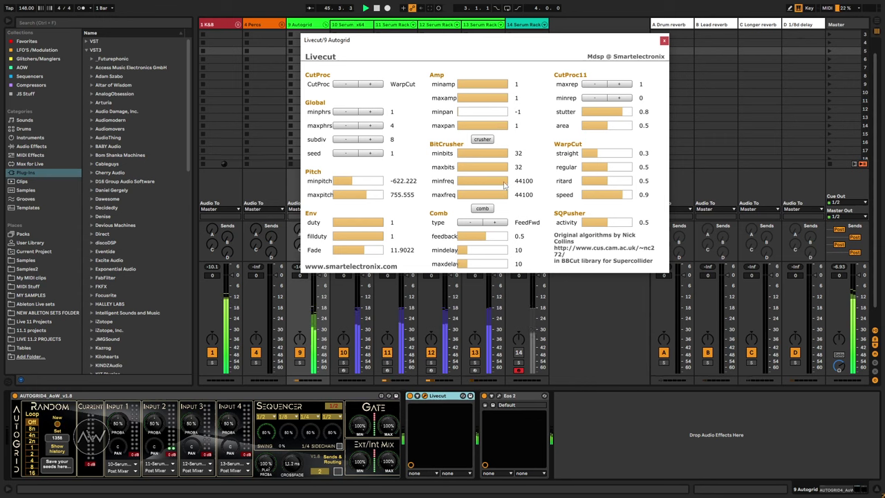
- Enable Livecut's bit crusher and lower its bit depth and frequency range
click(492, 158)
drag(492, 158, 487, 215)
drag(477, 184, 482, 208)
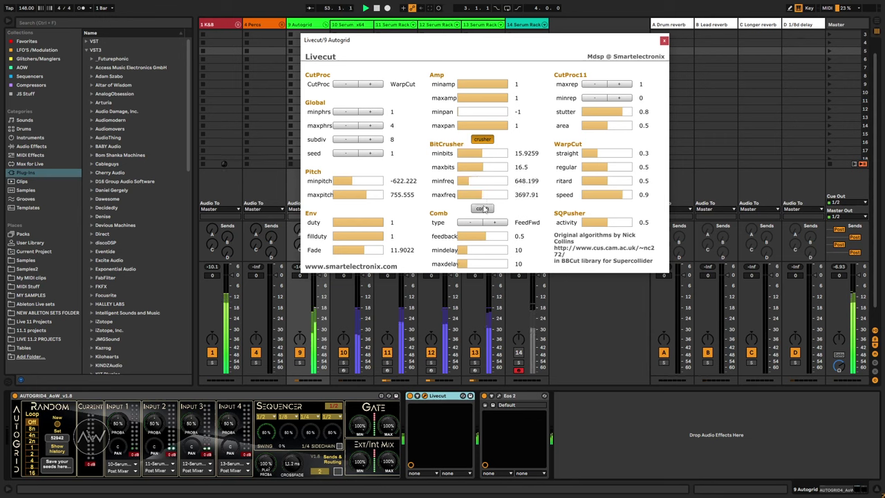
- Enable the comb filter in FeedBack mode with delays raised to 13.7037–40.0185
click(483, 209)
drag(470, 264, 498, 265)
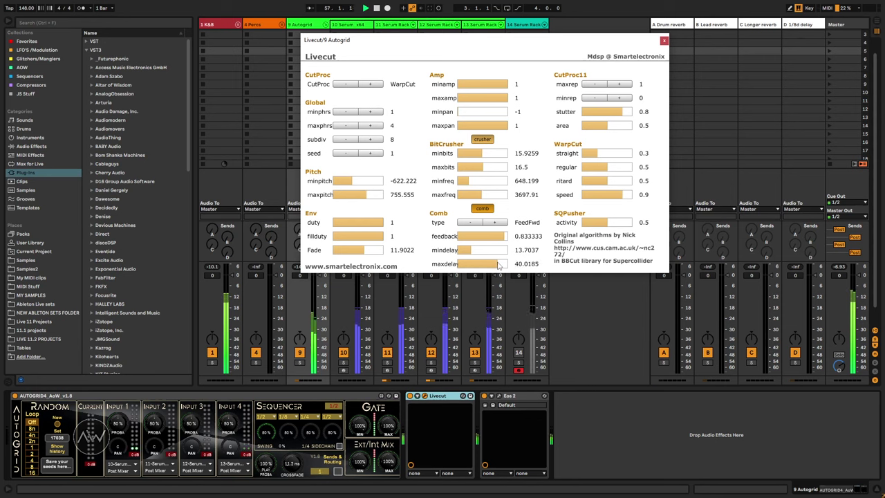
click(494, 222)
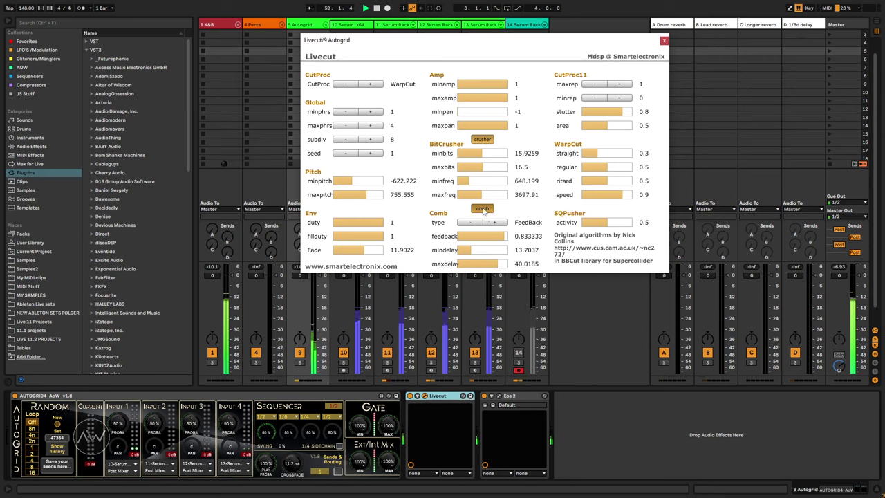
- Turn the comb off, push the crusher's maxfreq to 44100, then turn the crusher off
click(483, 209)
mouse_move(489, 194)
mouse_down()
mouse_move(517, 200)
mouse_move(488, 184)
mouse_up()
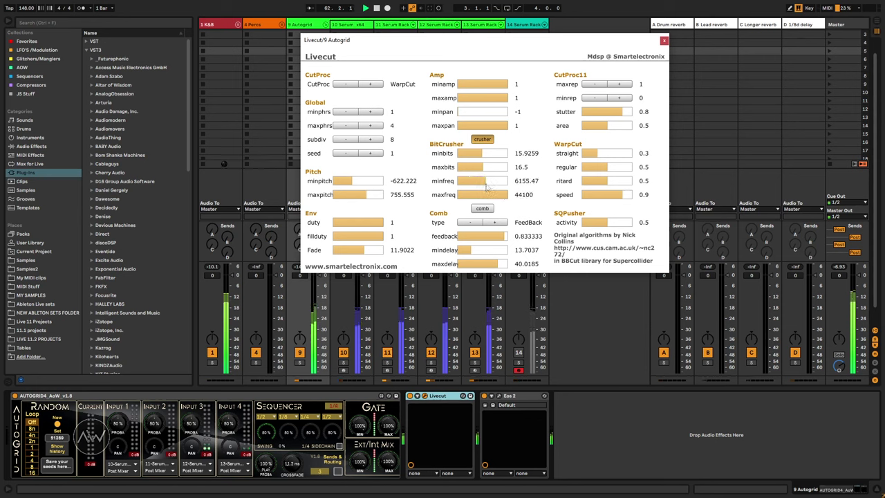
click(483, 140)
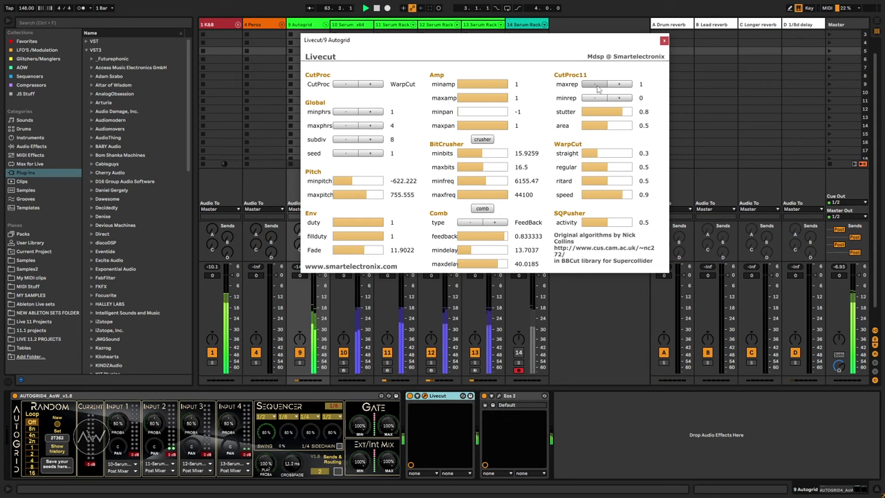
- Audition SQPusher with activity swept from 1 to near zero, then return to CutProc11 at about 0.54
click(367, 85)
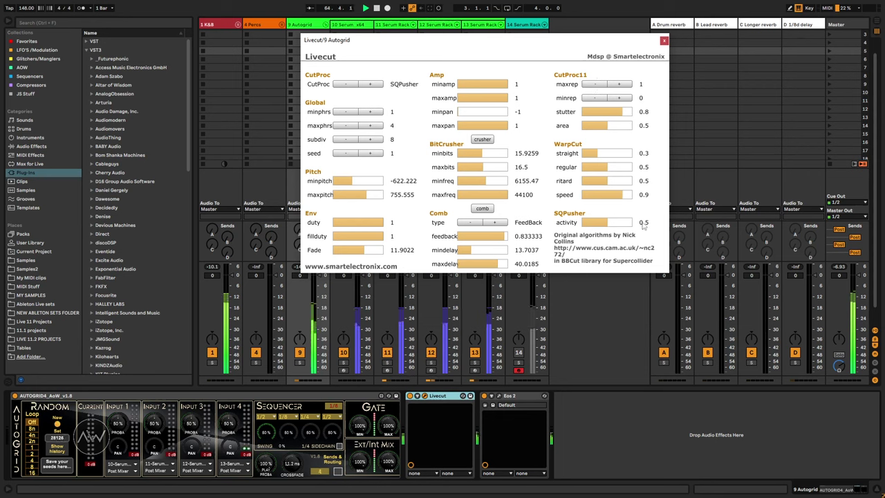
drag(608, 223, 633, 223)
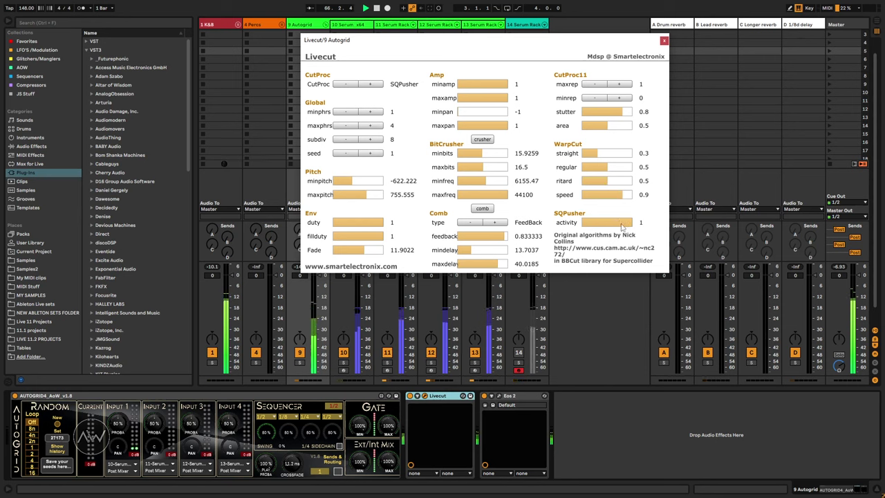
drag(608, 227, 591, 236)
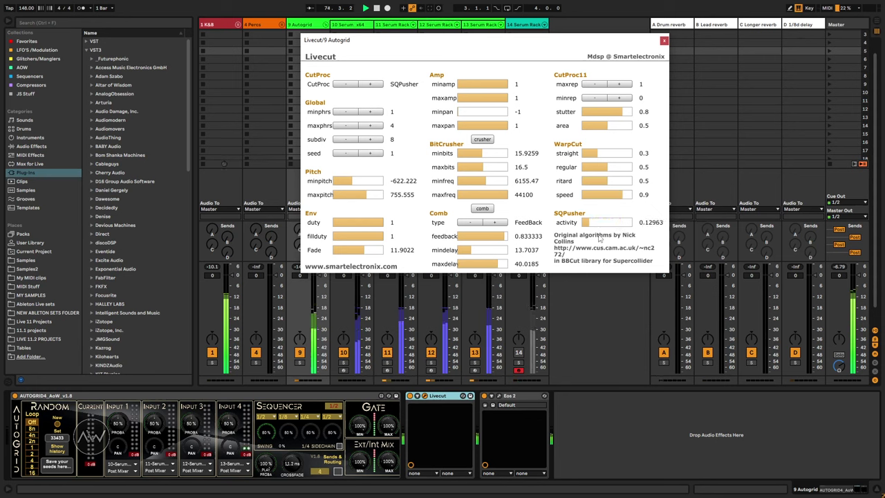
click(345, 84)
drag(601, 229, 610, 229)
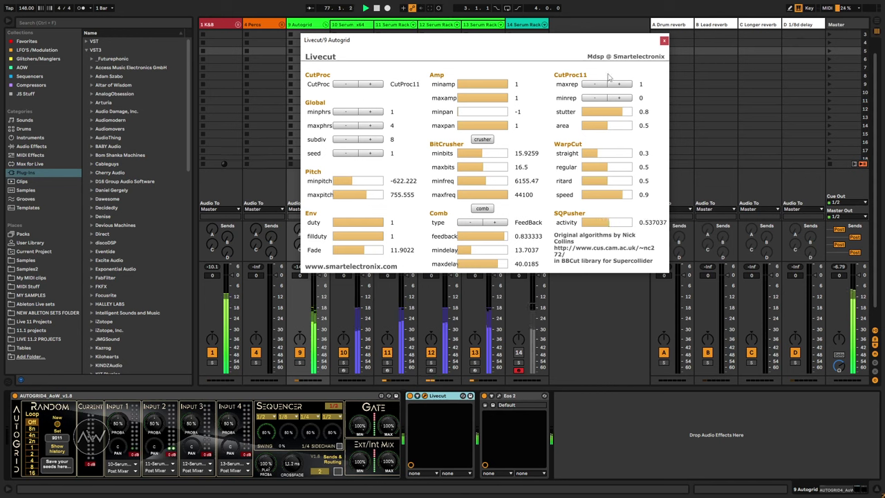